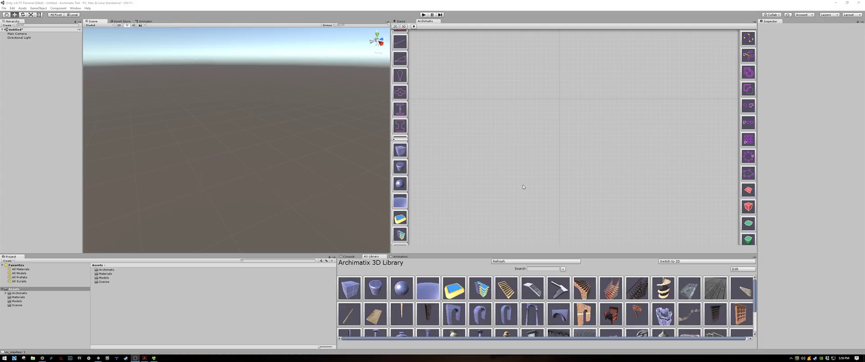
Step: Add a Box and a Cylinder extrude and arrange their nodes side by side
click(401, 150)
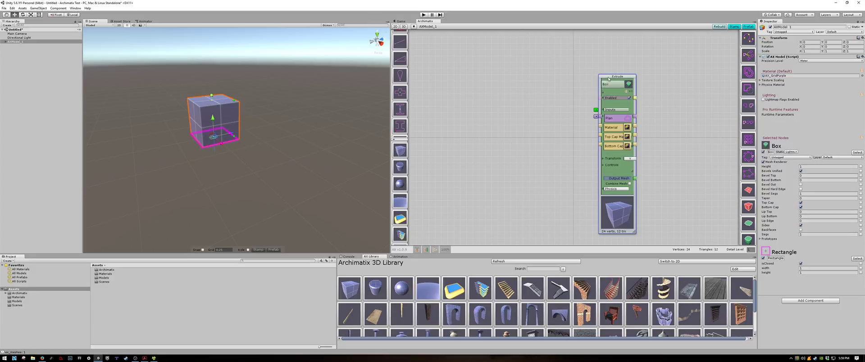
drag(608, 78, 472, 87)
click(400, 167)
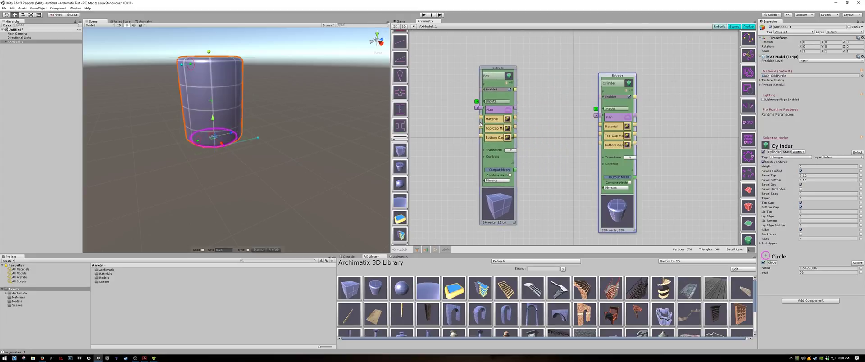
drag(623, 76, 580, 65)
Step: Flatten the cylinder's edge bevels to 0
alt+drag(312, 173, 316, 137)
scroll(335, 151, up, 2)
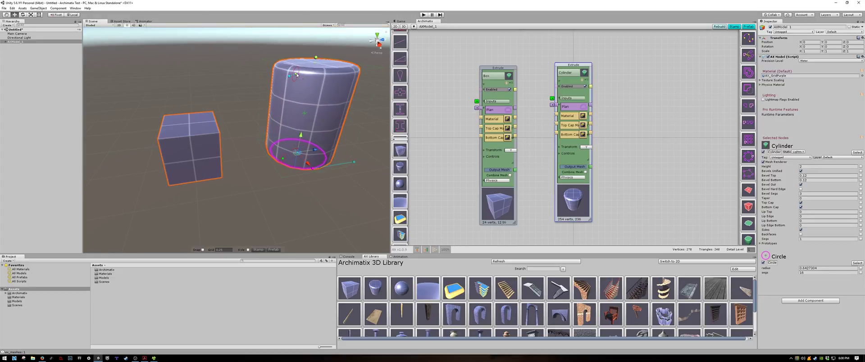
drag(297, 75, 323, 63)
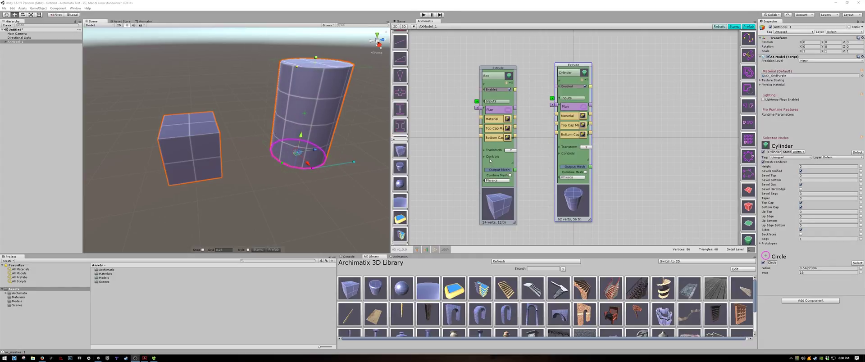
Step: Expand the Box and Cylinder nodes' Controls and align both nodes at the top of the graph
click(484, 157)
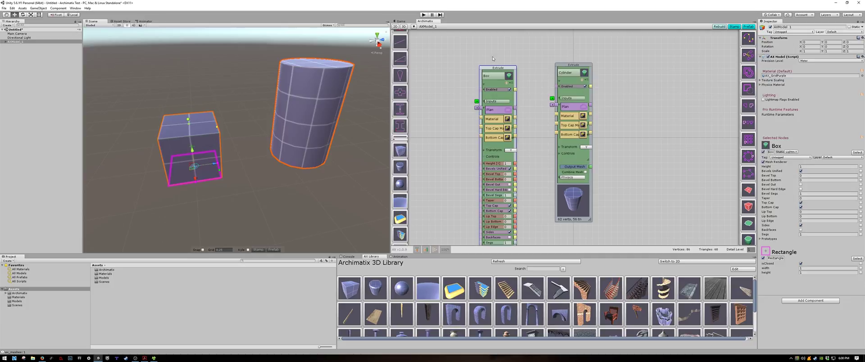
drag(495, 70, 488, 29)
click(565, 154)
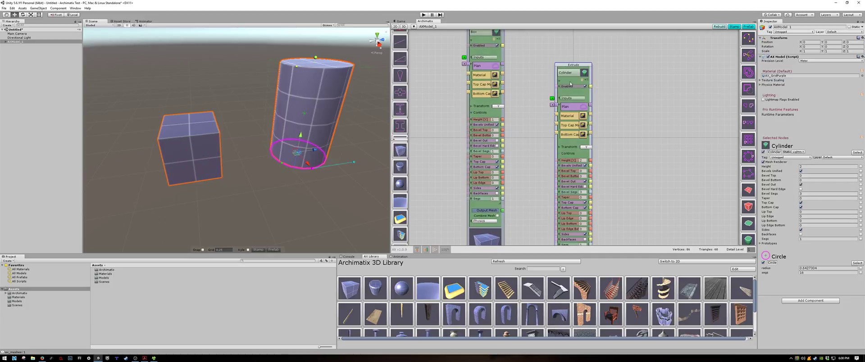
drag(568, 69, 566, 25)
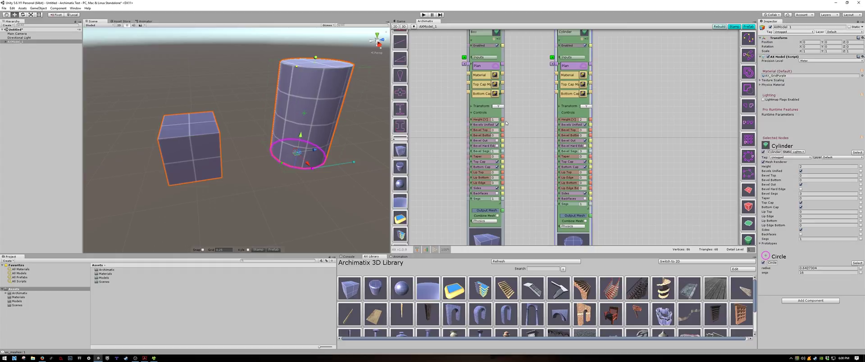
Step: Wire Box Height to Cylinder Height, then test by resizing the cylinder and the box
drag(503, 122, 557, 121)
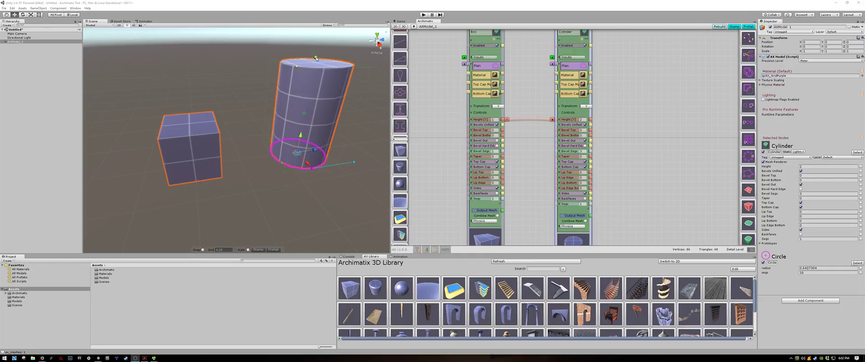
drag(315, 58, 309, 90)
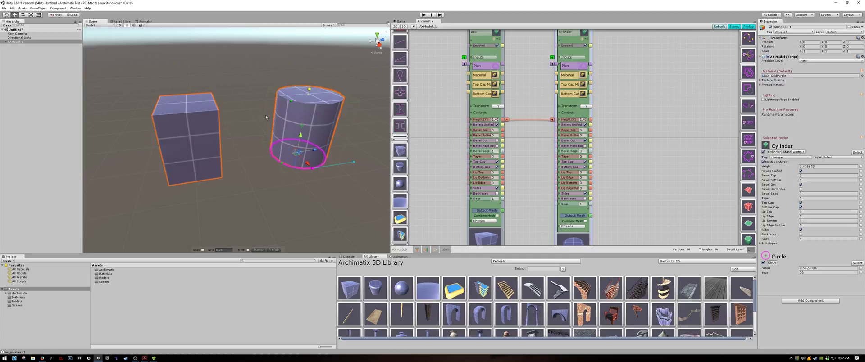
click(211, 134)
drag(184, 98, 206, 98)
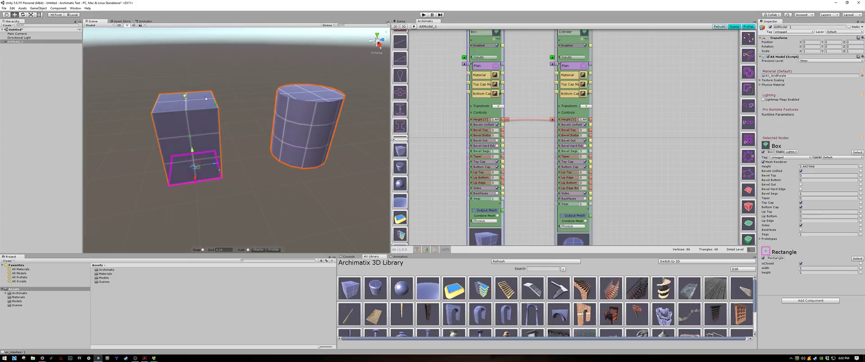
Step: Open the height relation and append an asterisk to the Cylinder.Height expression
click(529, 121)
click(530, 120)
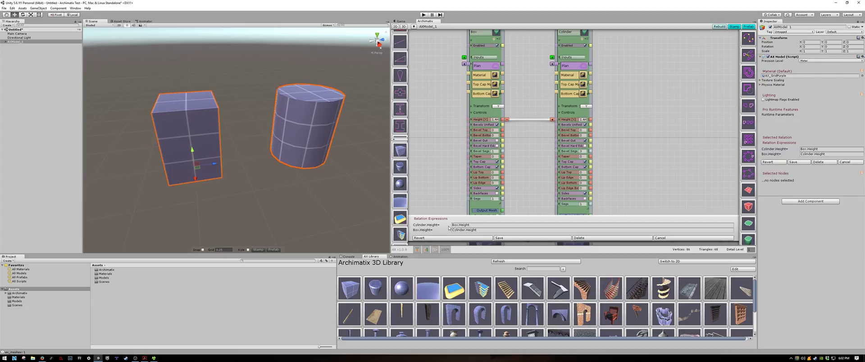
click(473, 226)
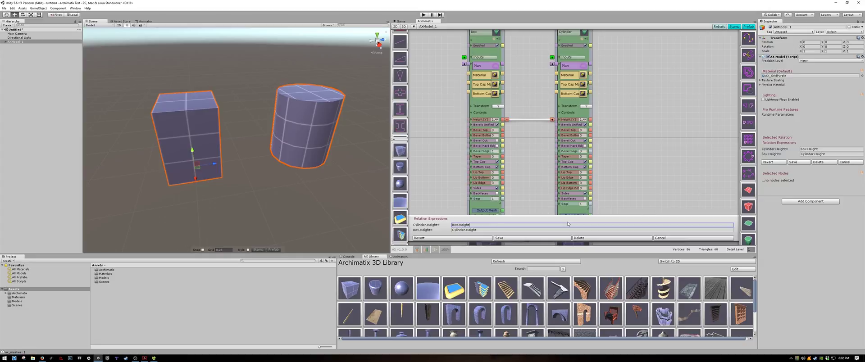
text(*)
Step: Save the Cylinder.Height = Box.Height*2 relation and test it by shortening the box and cylinder
click(528, 238)
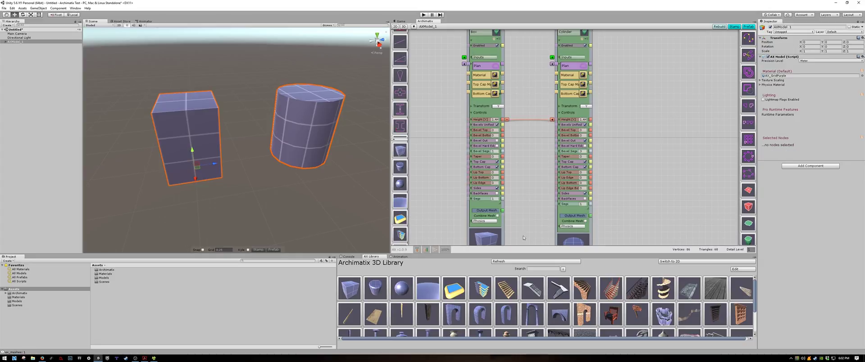
drag(312, 89, 313, 83)
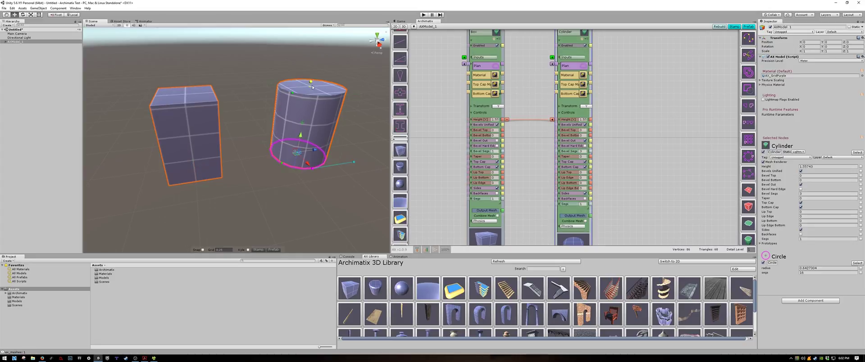
click(217, 123)
drag(184, 90, 189, 138)
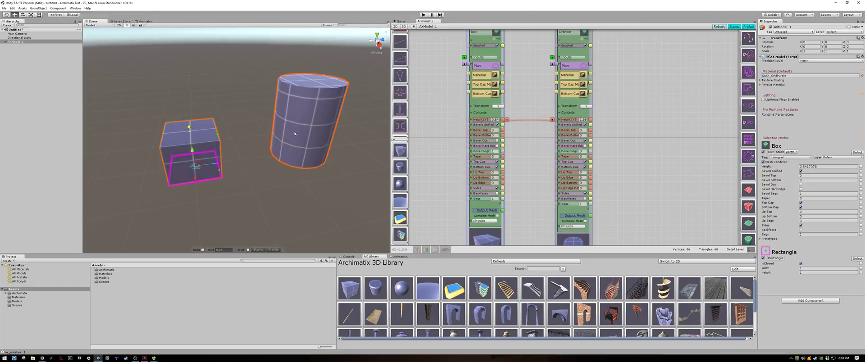
click(295, 118)
drag(313, 78, 312, 117)
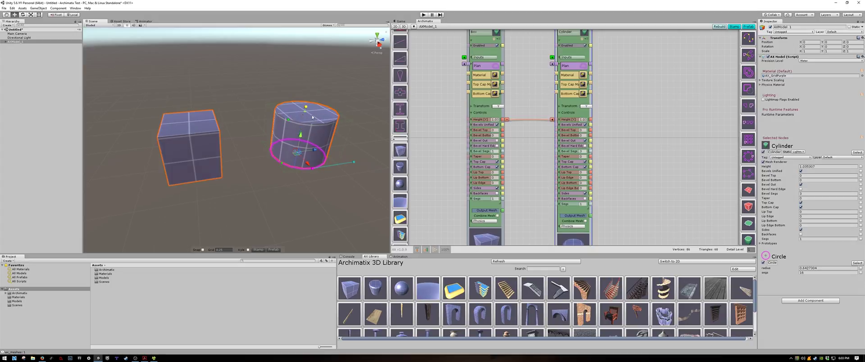
Step: Reopen the relation, then raise the box and adjust the cylinder to check the doubled height
click(526, 120)
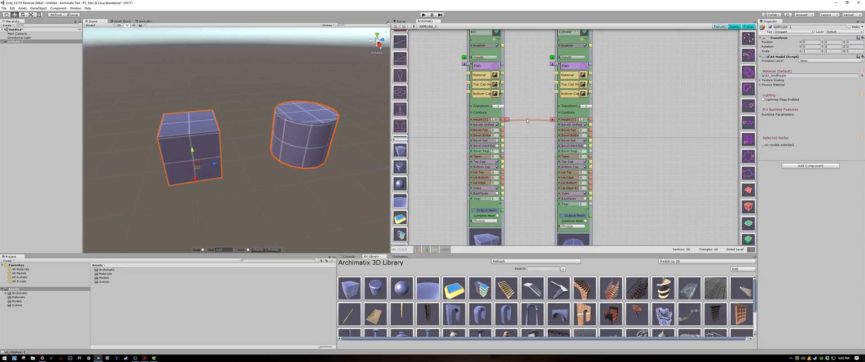
click(528, 120)
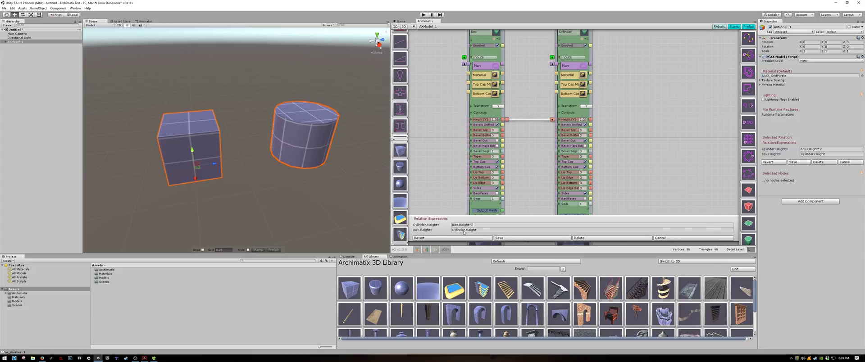
click(191, 124)
mouse_move(187, 120)
mouse_down()
mouse_move(193, 110)
mouse_move(194, 117)
mouse_up()
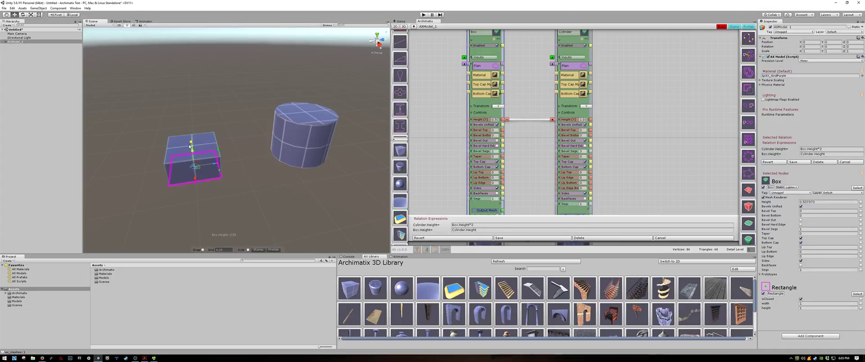
drag(189, 136, 189, 116)
click(289, 135)
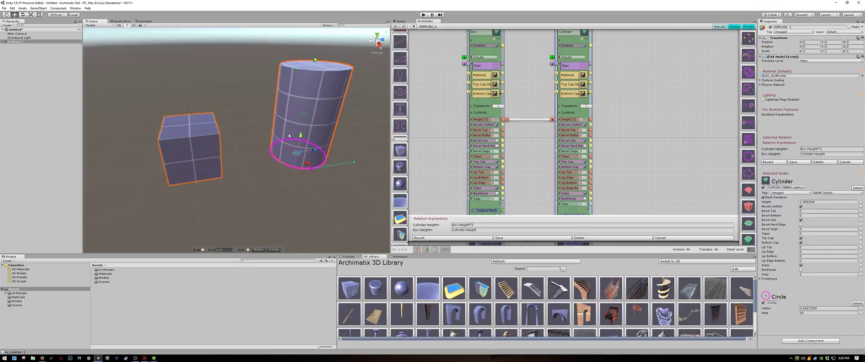
drag(315, 61, 312, 90)
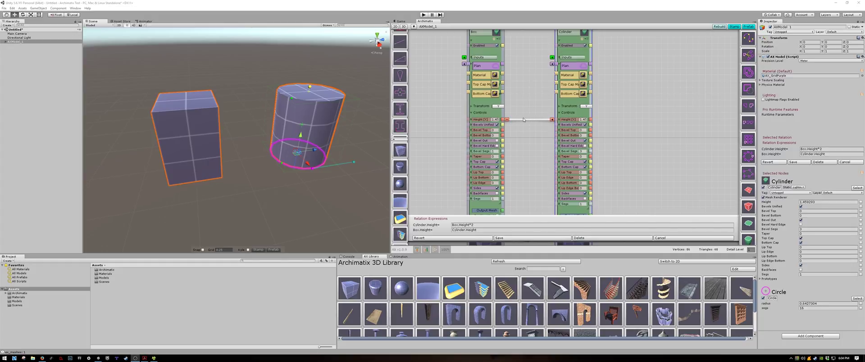
Step: Delete the height relation, wire Box Height to Cylinder Trans_Y, and raise the box to lift the cylinder
click(592, 241)
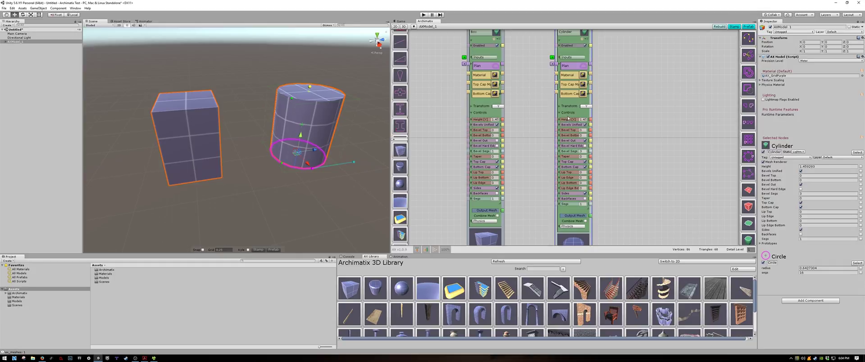
click(559, 106)
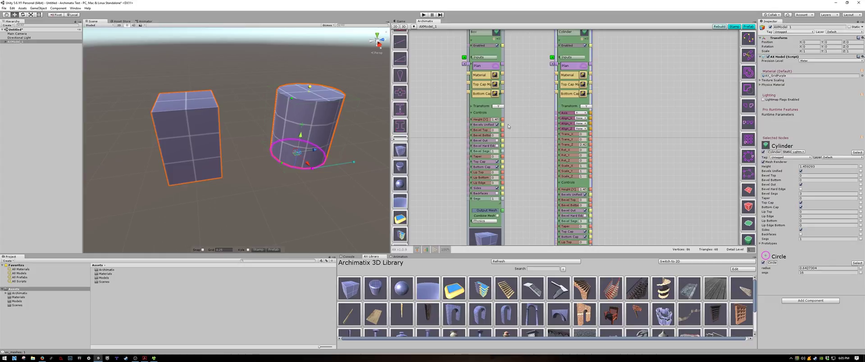
drag(503, 120, 557, 141)
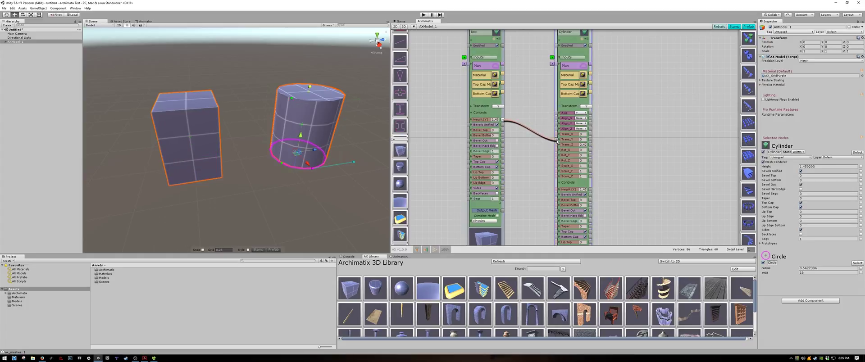
click(191, 141)
drag(185, 96, 218, 143)
click(293, 95)
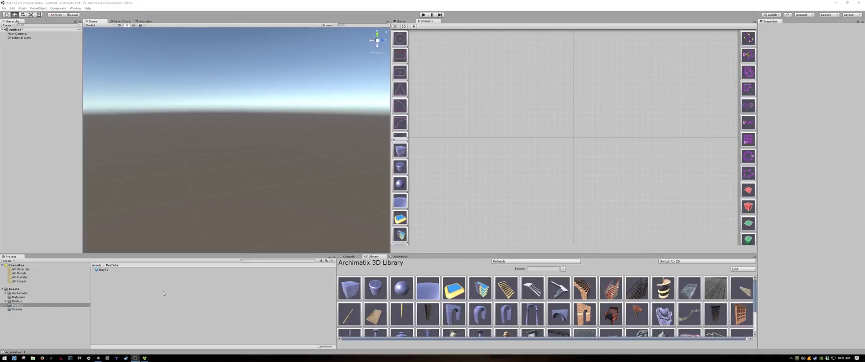
Step: Place the Bay01 prefab in the scene, then delete it
drag(102, 270, 204, 186)
drag(166, 73, 288, 204)
key(Delete)
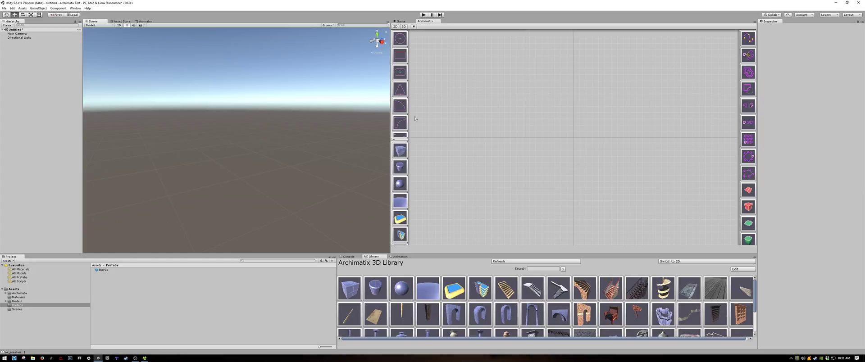
Step: Add a Rectangle shape sized about 11.66 by 8.41 and feed it into an Extrude
click(401, 55)
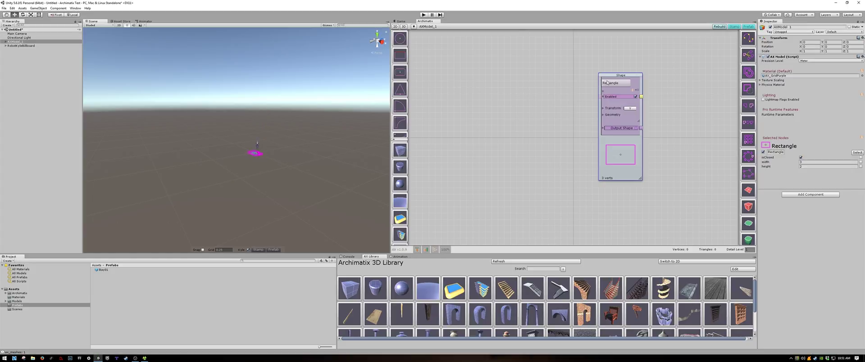
drag(609, 78, 503, 77)
key(f)
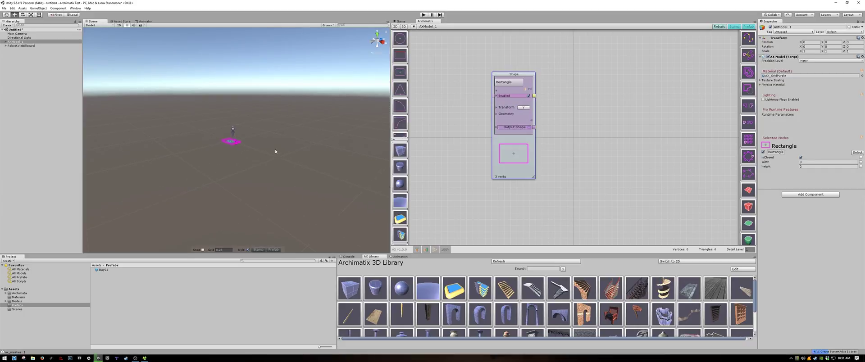
drag(236, 144, 261, 185)
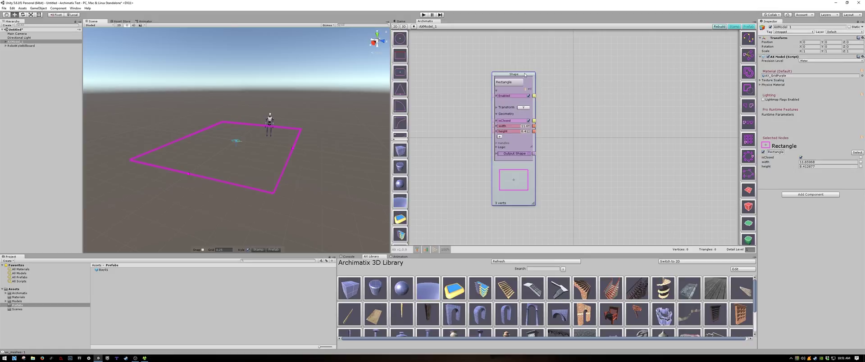
drag(524, 75, 489, 62)
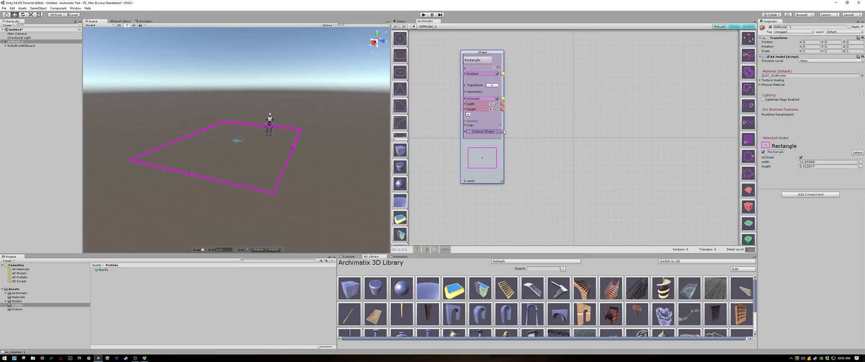
drag(504, 132, 747, 169)
Step: Set the Extrude height to 4 and turn on Backfaces
scroll(746, 136, down, 3)
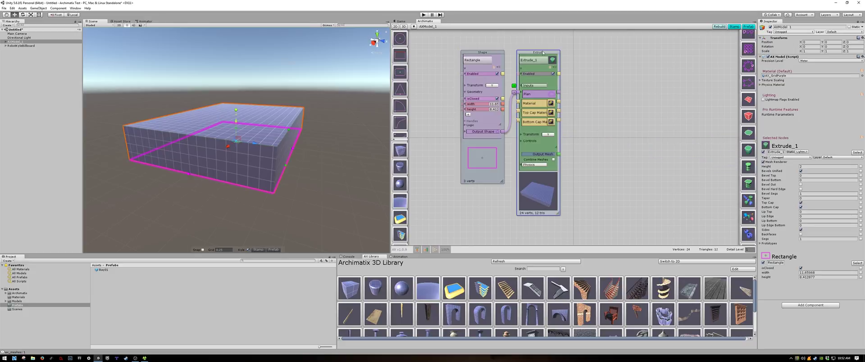
drag(544, 53, 588, 41)
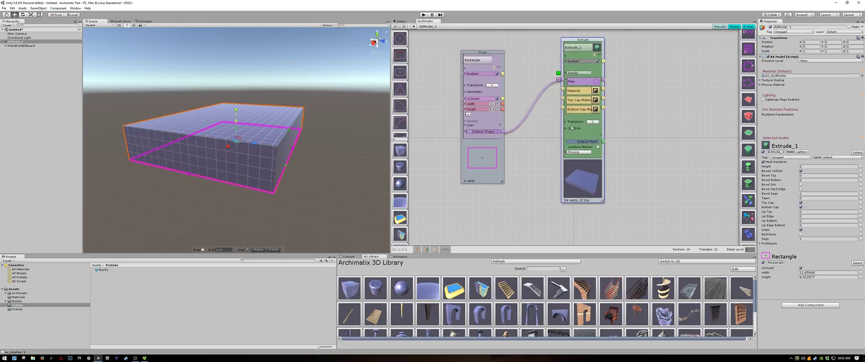
click(566, 129)
click(593, 135)
text(4)
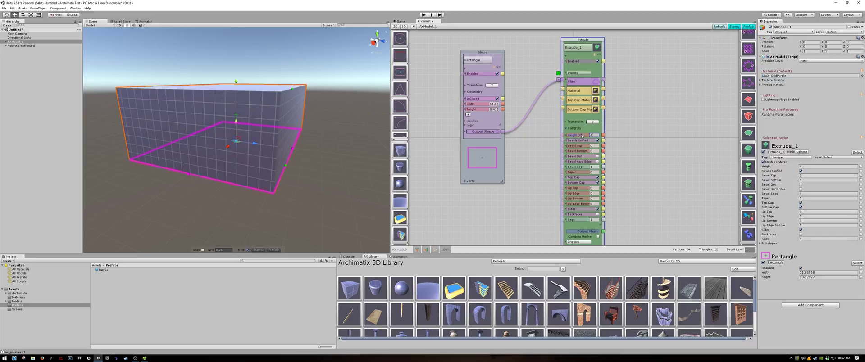
key(Return)
click(598, 215)
Step: View the whole walled box and connect the rectangle outline to a new PlanRepeater node
scroll(328, 123, down, 5)
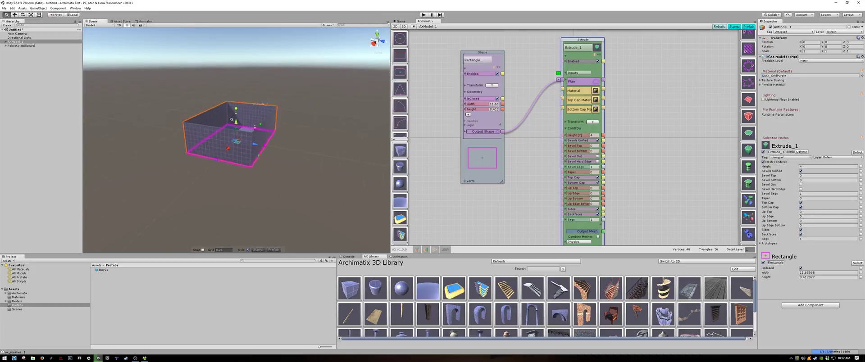
alt+drag(288, 135, 196, 179)
scroll(296, 137, up, 4)
scroll(493, 98, down, 2)
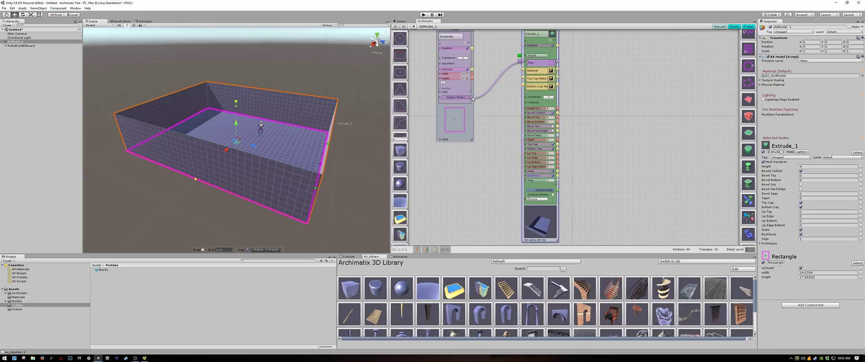
drag(473, 97, 746, 190)
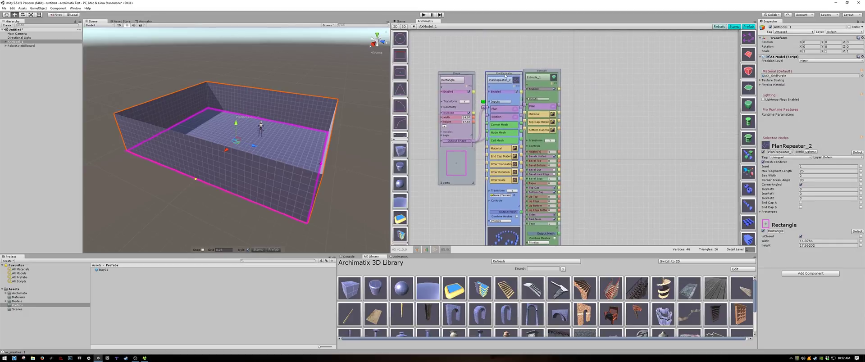
Step: Move PlanRepeater_2 to the right of Extrude_1 and fit the graph view around the nodes
drag(506, 76, 680, 75)
alt+drag(625, 149, 606, 136)
scroll(529, 121, up, 2)
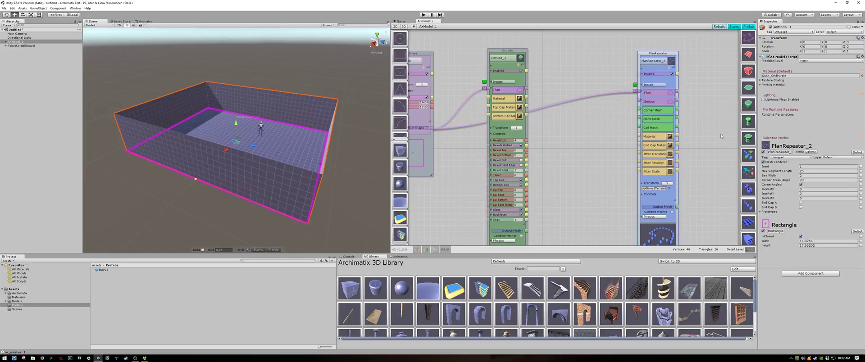
scroll(749, 137, down, 10)
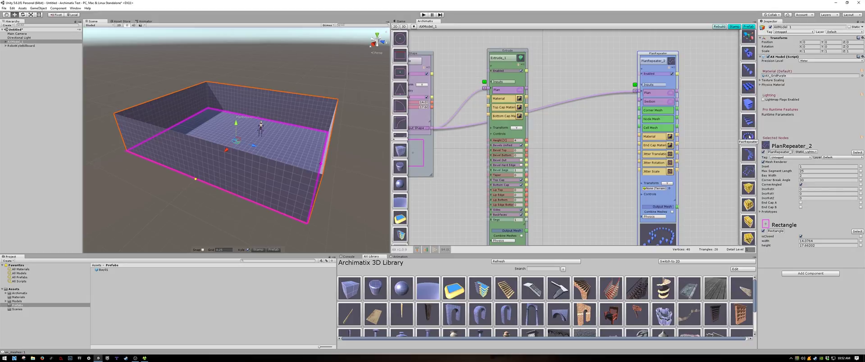
scroll(749, 137, down, 5)
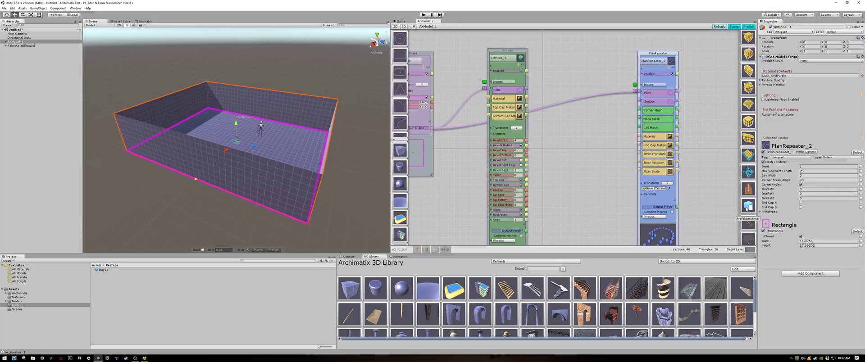
Step: Add a PrefabInstancer beside the PlanRepeater and assign the Bay01 prefab to it
click(748, 206)
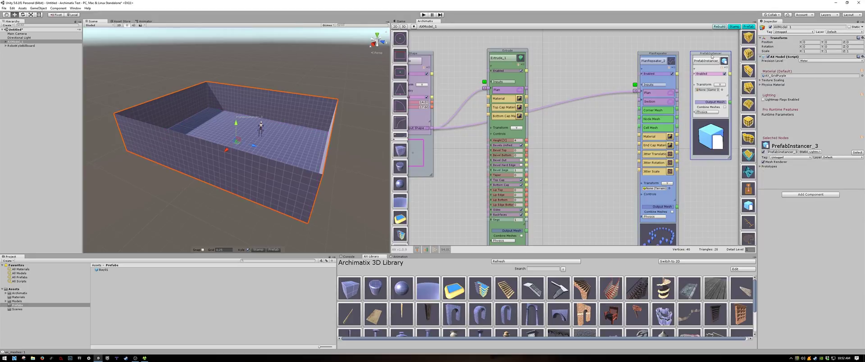
drag(712, 56, 607, 156)
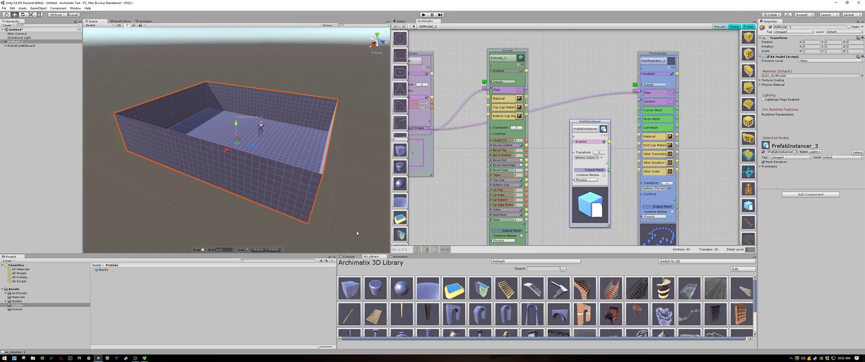
drag(97, 270, 423, 216)
drag(583, 160, 585, 159)
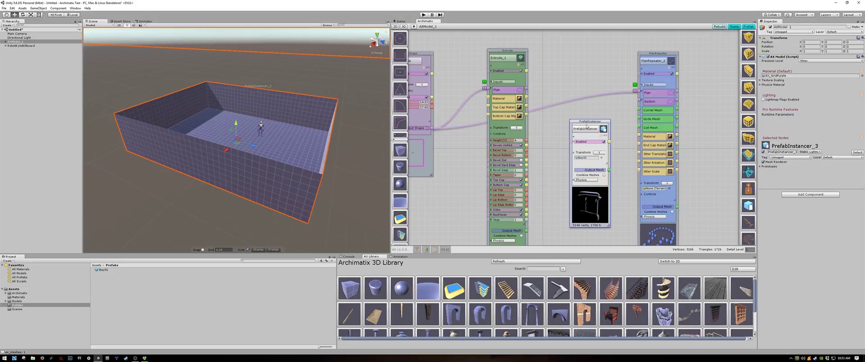
Step: Feed the instancer's Output Mesh into PlanRepeater_2's Cell Mesh
drag(588, 124, 560, 128)
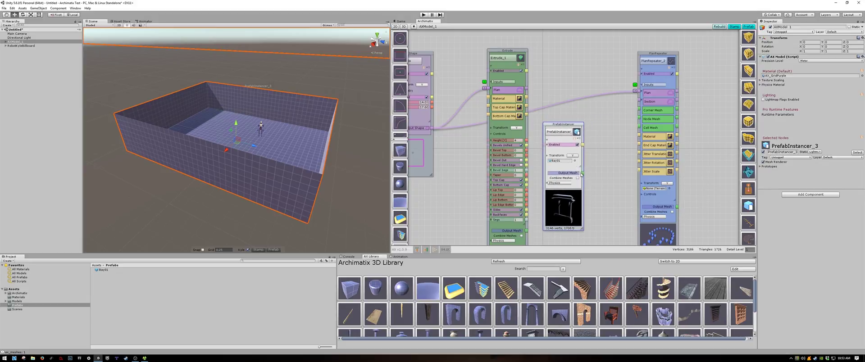
drag(583, 174, 641, 128)
alt+drag(316, 154, 296, 147)
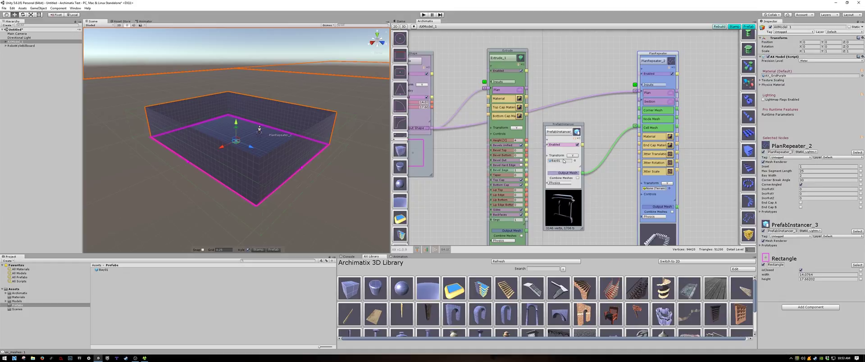
Step: Expand the PrefabInstancer's transform settings and enter 0.005 for Scale_X and Scale_Y
click(546, 157)
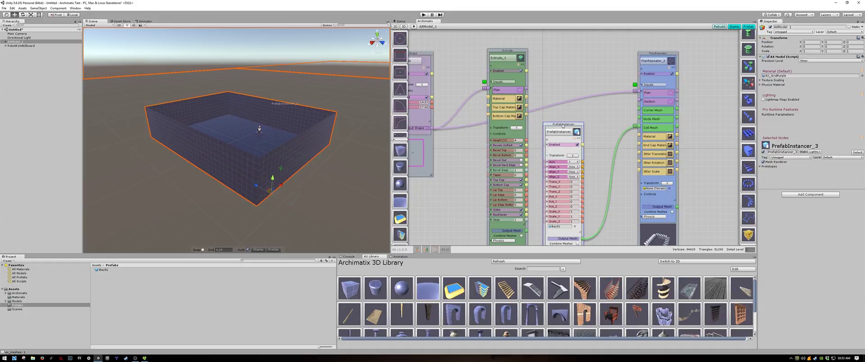
drag(562, 126, 569, 82)
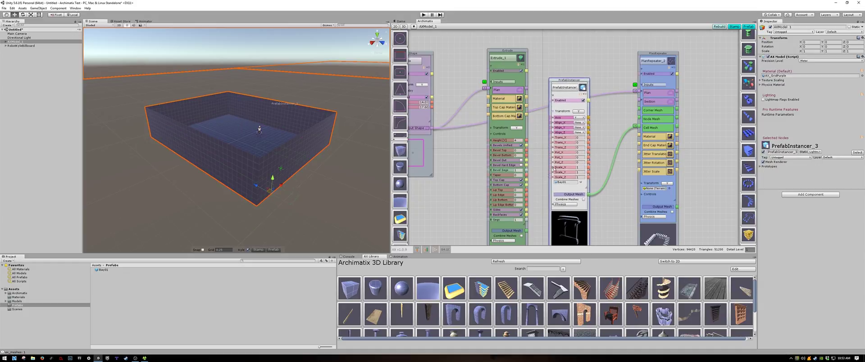
click(578, 168)
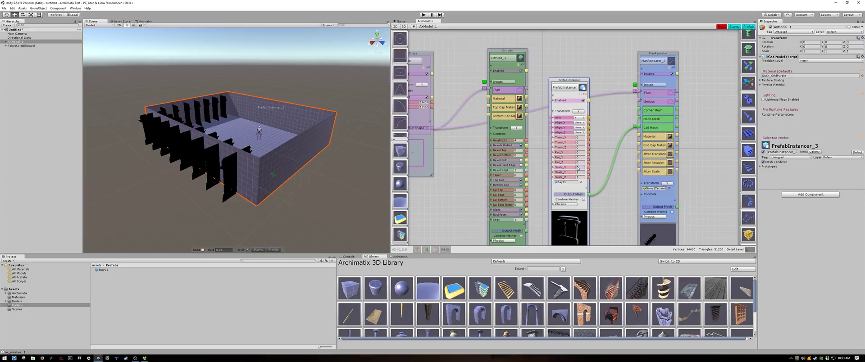
text(0.005)
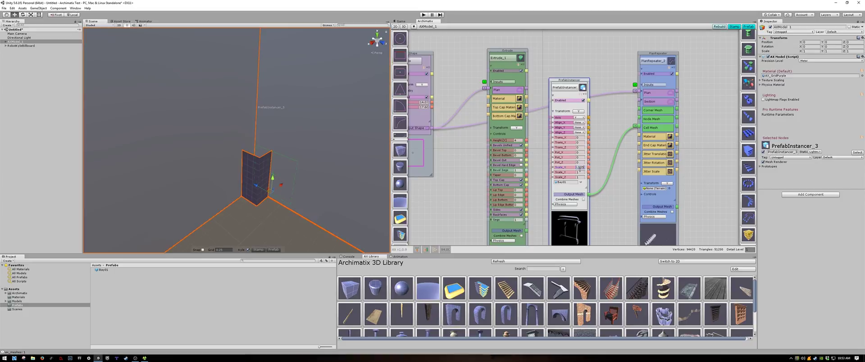
click(581, 173)
text(0.005)
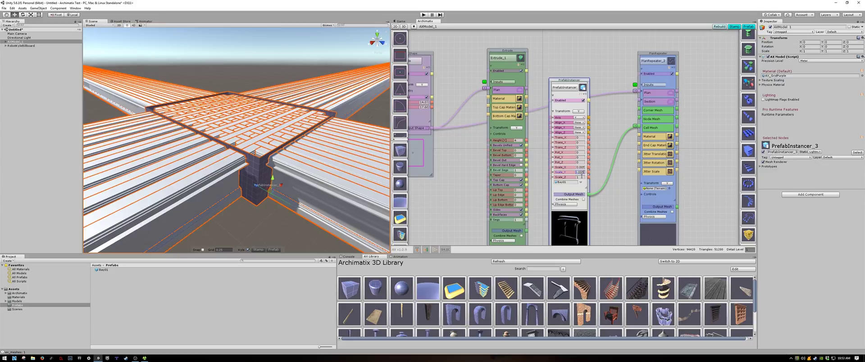
text(0.005)
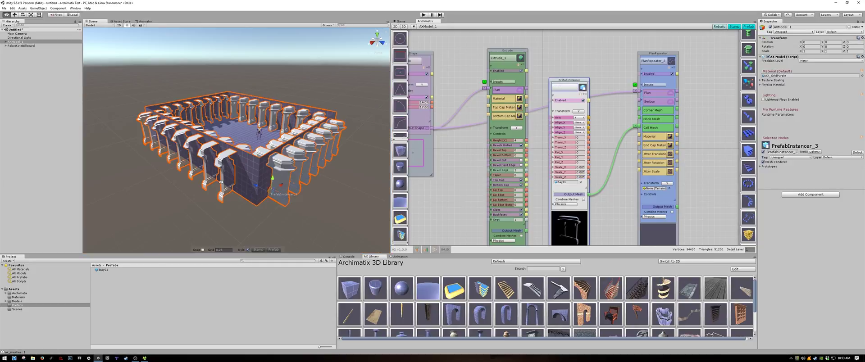
alt+drag(270, 162, 211, 177)
scroll(210, 177, up, 5)
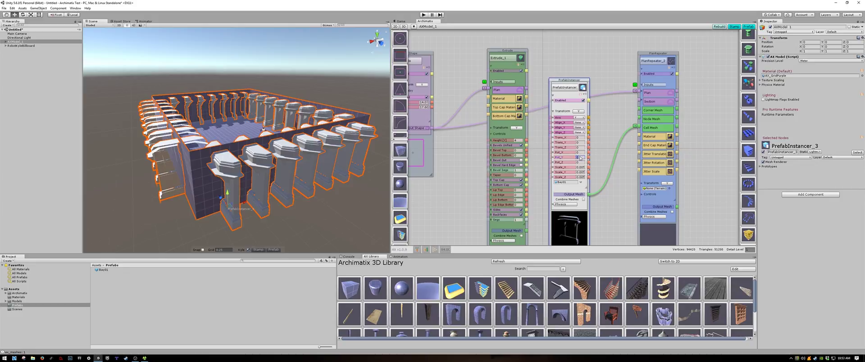
Step: Set the PlanRepeater's Bay Width to 10
text(90)
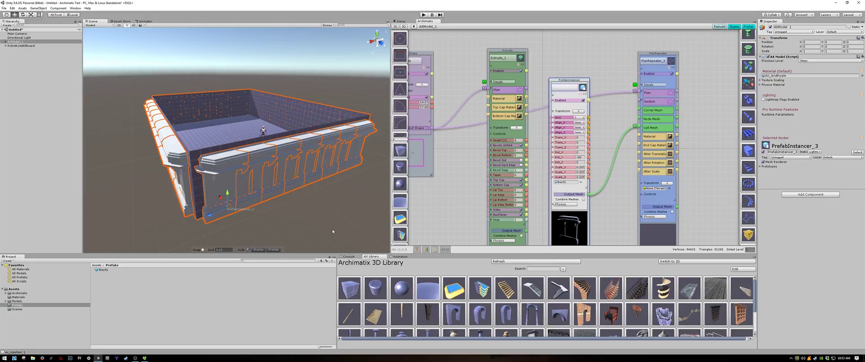
alt+drag(327, 230, 261, 203)
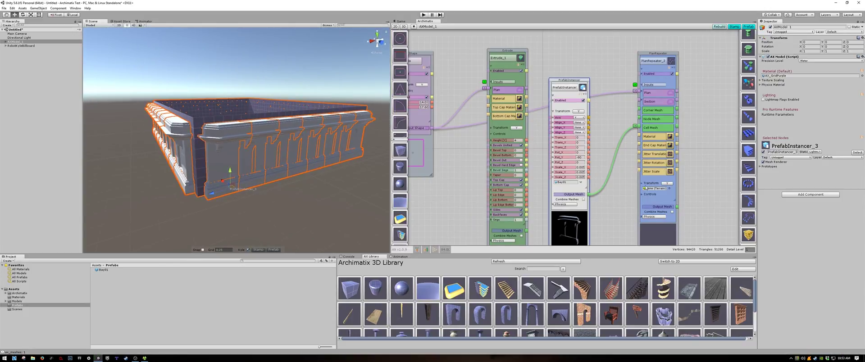
click(642, 196)
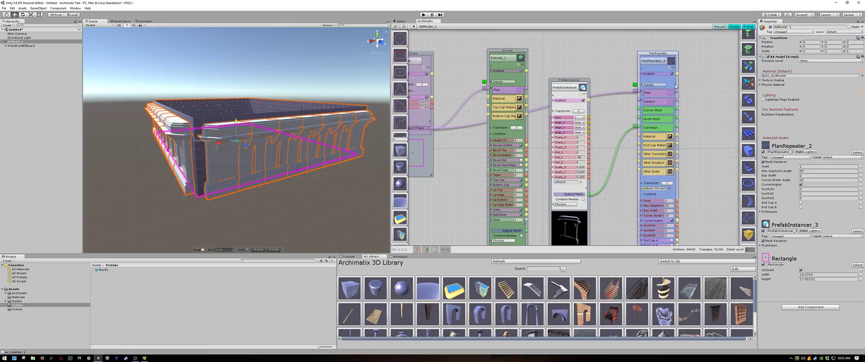
drag(673, 54, 662, 28)
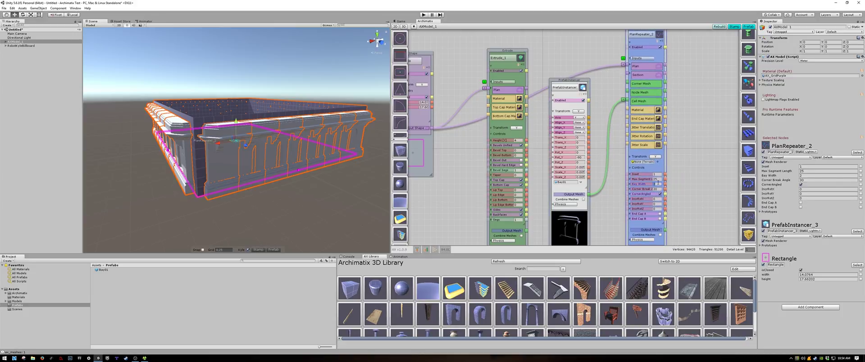
text(10)
key(Return)
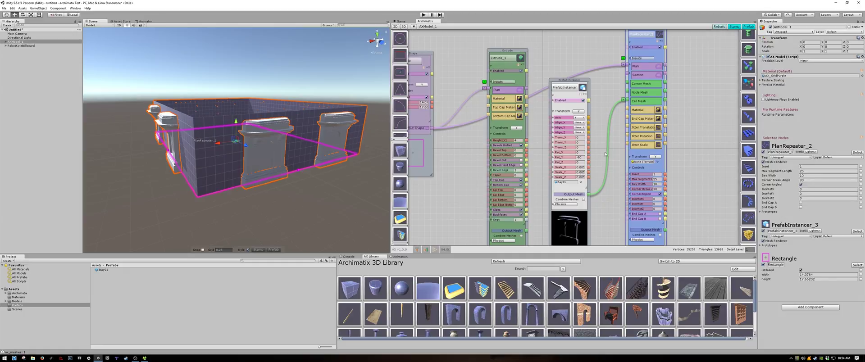
Step: Drag the Rectangle plan's handles to resize it to about 20.18 by 24.10
alt+drag(264, 248, 252, 203)
alt+scroll(245, 185, down, 5)
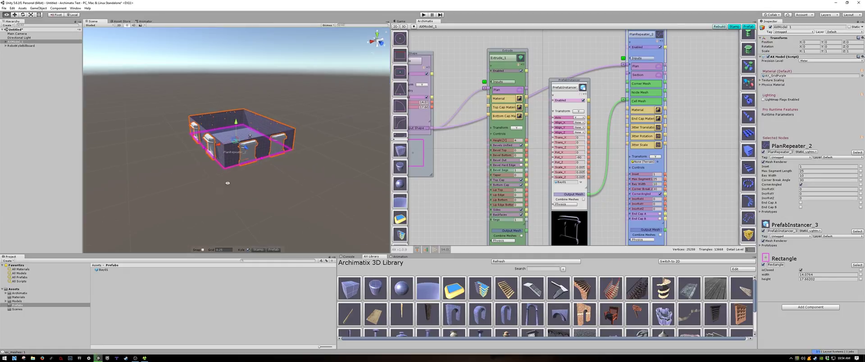
scroll(246, 186, up, 3)
drag(289, 173, 219, 187)
drag(186, 140, 253, 163)
scroll(266, 164, down, 3)
scroll(274, 164, up, 2)
drag(314, 167, 270, 155)
scroll(350, 190, up, 3)
Step: Narrow the bay width so the pillars sit closer together, then view the whole enclosure
drag(638, 184, 644, 182)
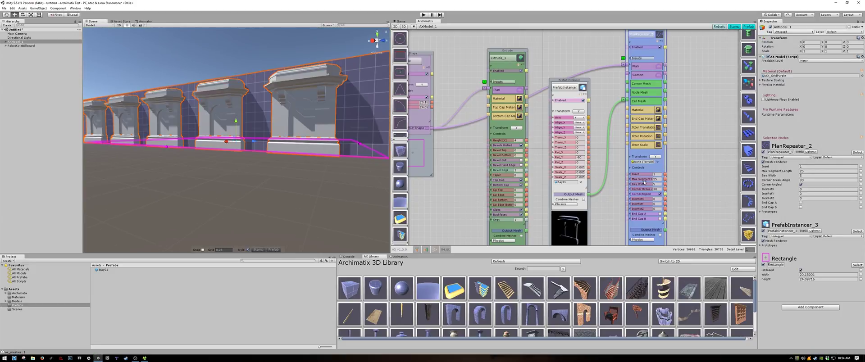
alt+drag(380, 188, 316, 179)
scroll(308, 197, down, 4)
click(308, 202)
scroll(316, 179, up, 5)
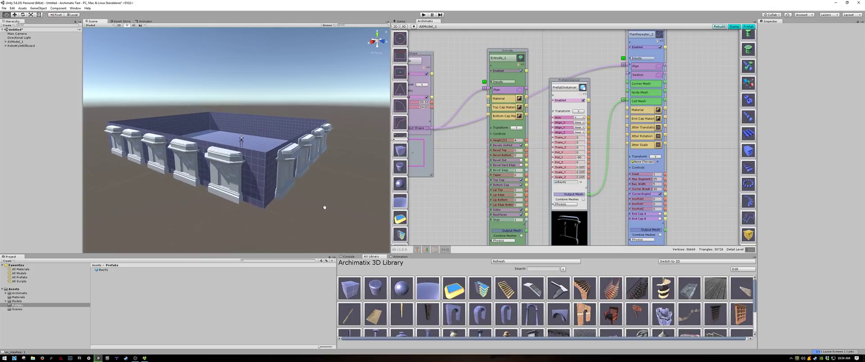
Step: Assign the AX_BlockWall material to the walls' Material node
click(300, 192)
click(505, 110)
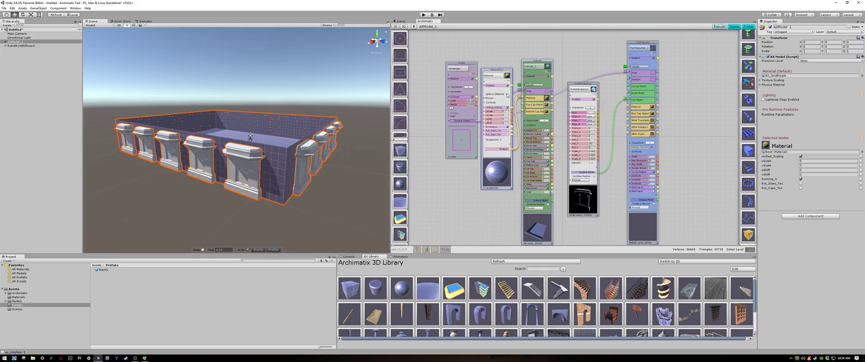
click(507, 94)
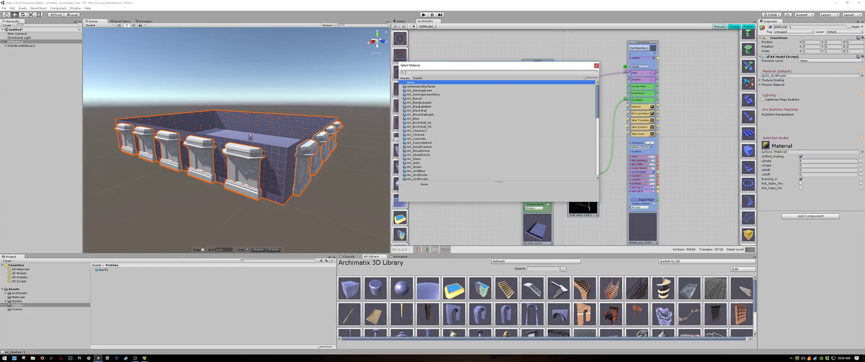
click(417, 111)
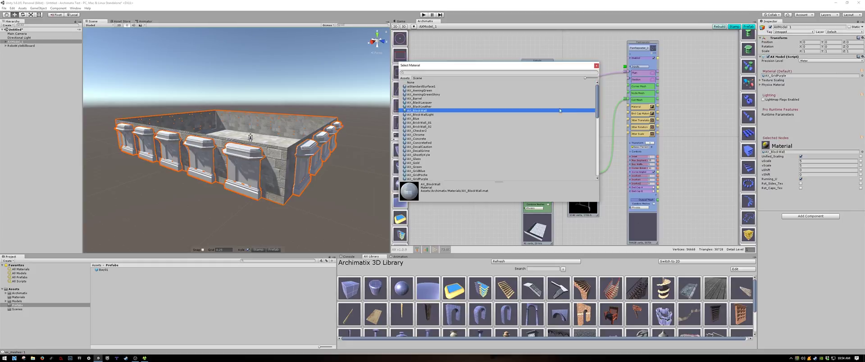
click(597, 66)
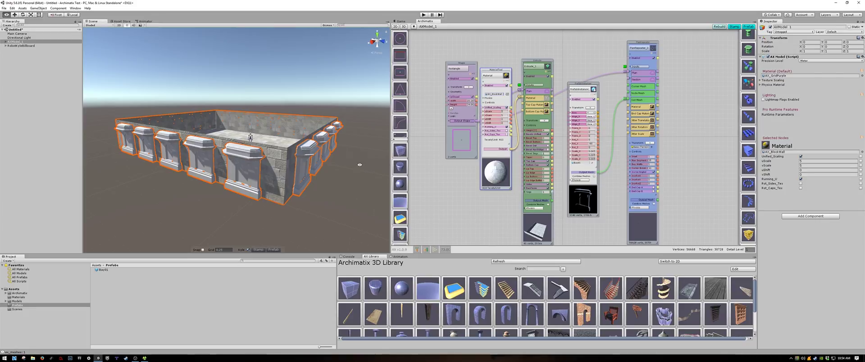
scroll(354, 156, up, 3)
scroll(331, 179, up, 4)
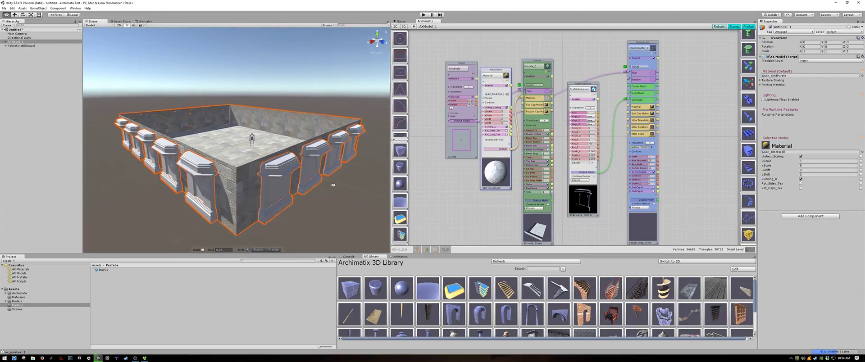
Step: Add a material node for the repeated pillars and give it AX_BrickWall_01
click(653, 108)
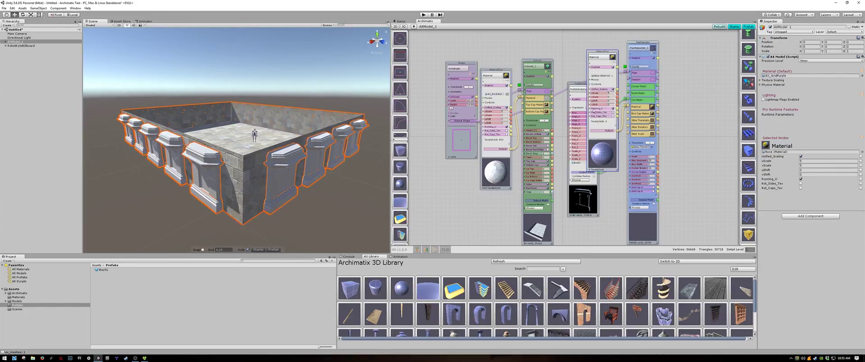
click(613, 76)
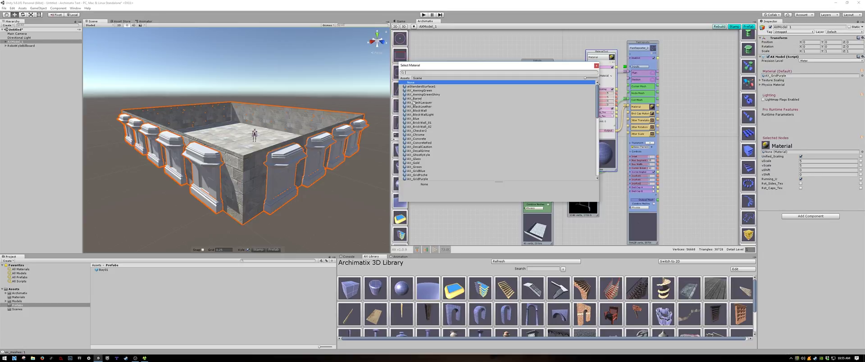
click(427, 122)
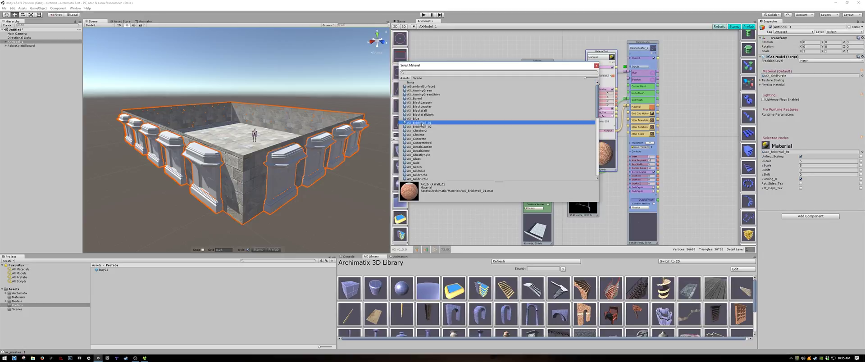
click(597, 66)
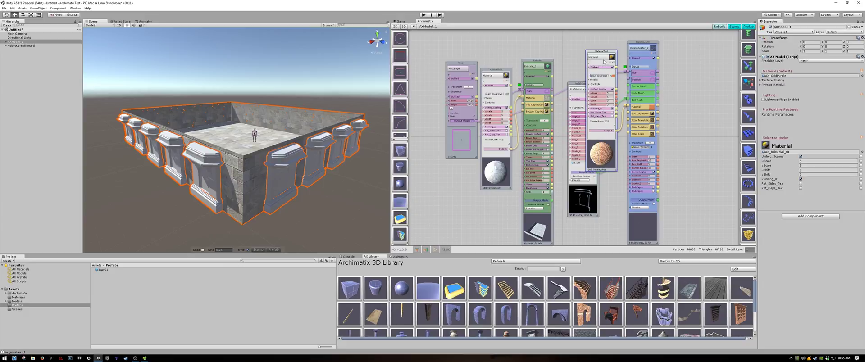
Step: Rearrange the graph nodes and open the Albedo colour picker of the Grey material in Assets/Materials
drag(633, 44, 678, 48)
drag(606, 51, 641, 60)
alt+drag(252, 171, 264, 186)
click(19, 298)
click(101, 278)
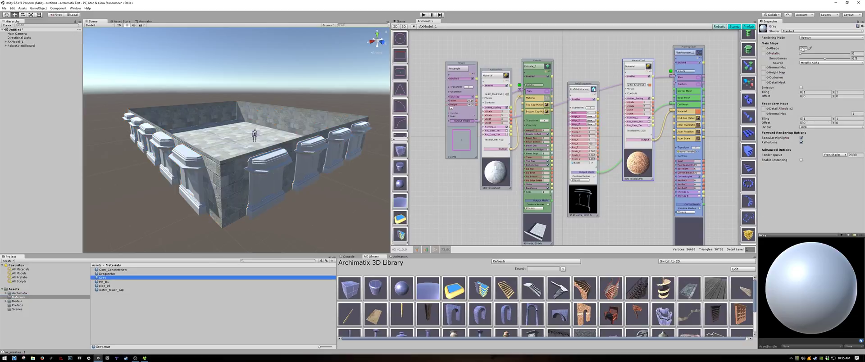
click(803, 48)
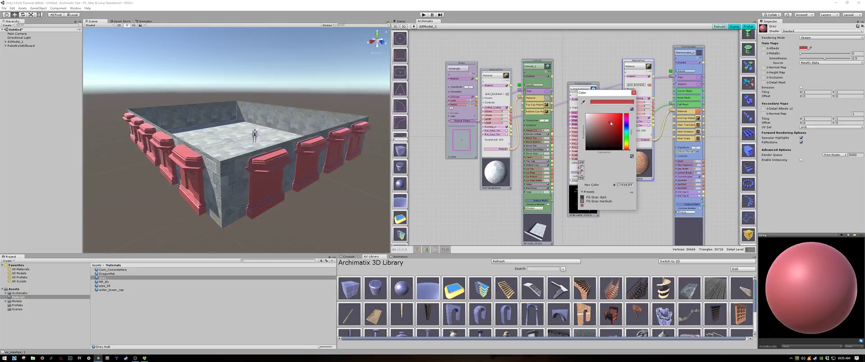